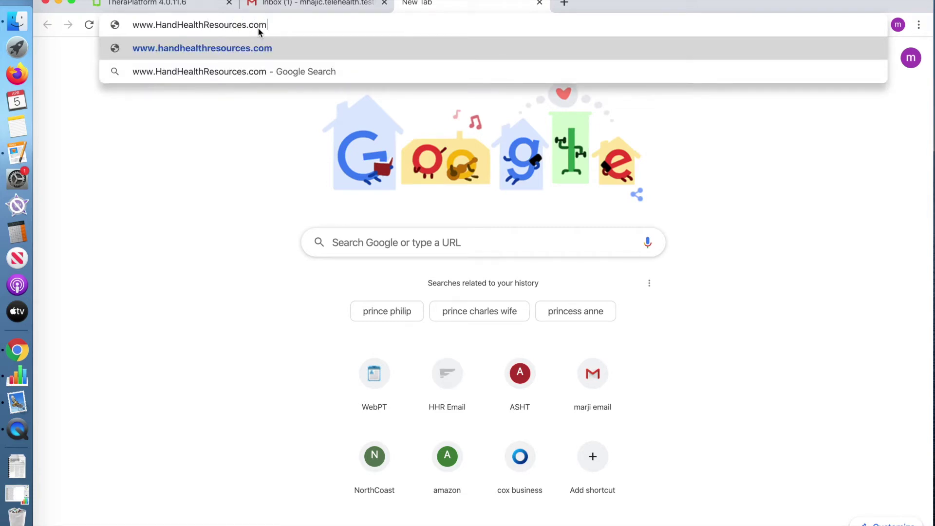
Load the Hand Health Resources site and go to the telehealth scheduler.
key("Return")
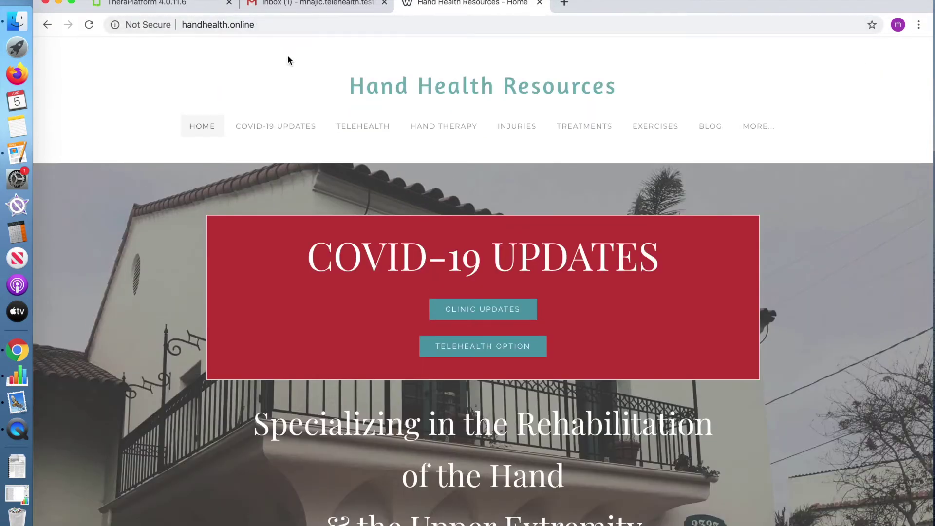
left_click(460, 351)
scroll(460, 348, "down", 3)
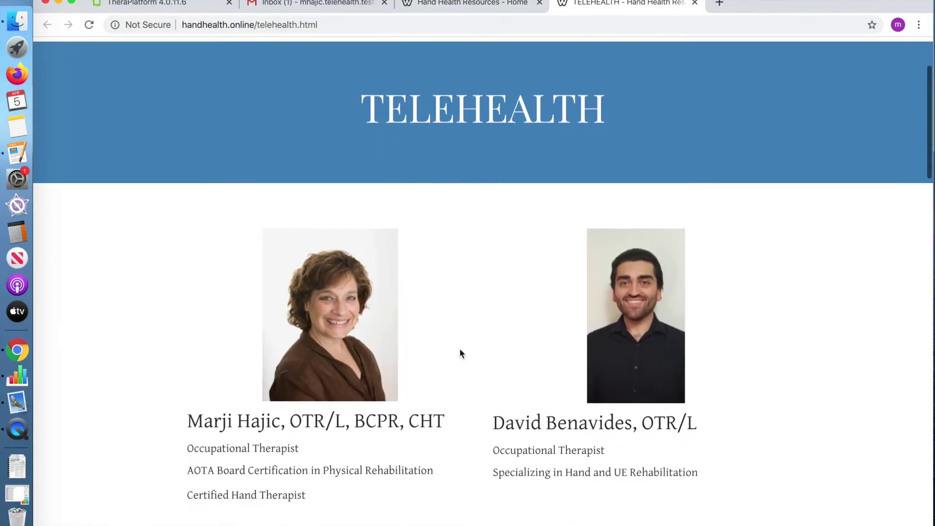
scroll(459, 348, "down", 7)
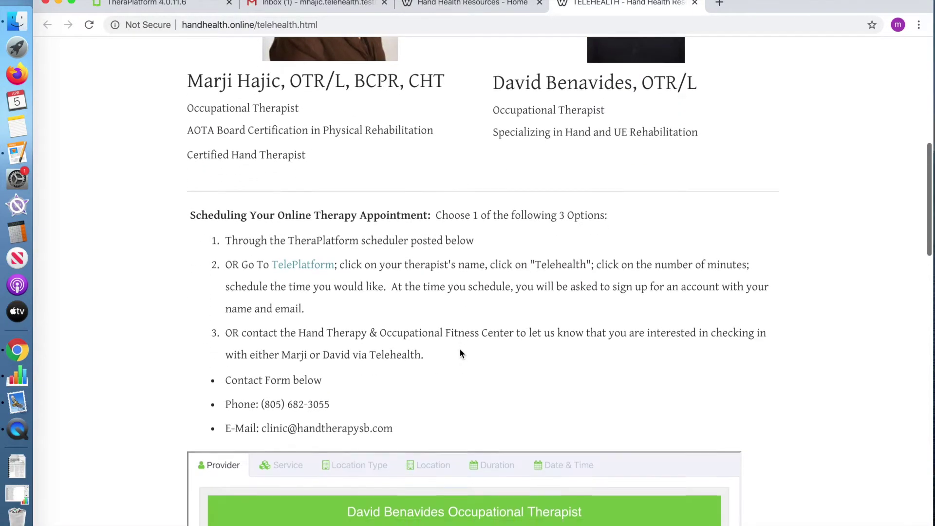
scroll(460, 348, "down", 4)
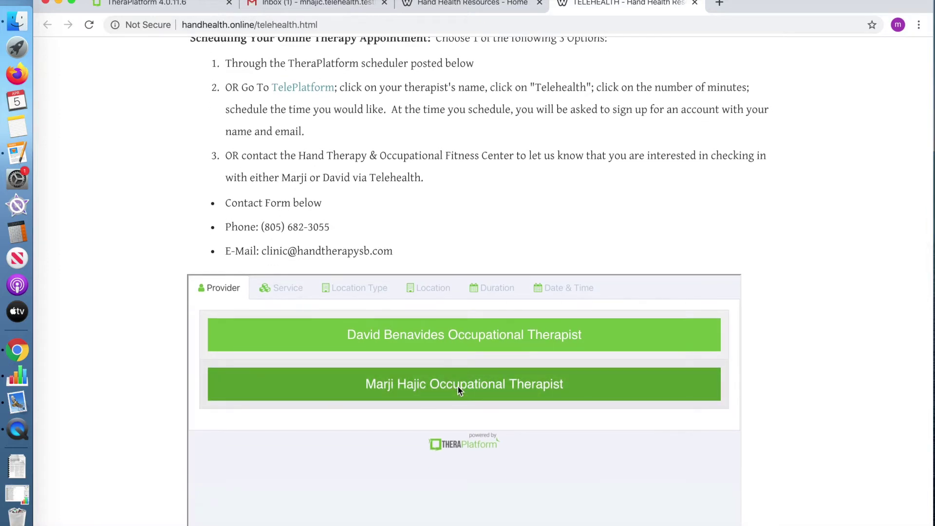
Book the second therapist for a 60-minute telehealth Hand Therapy Consult at 2:00 PM, April 13.
left_click(458, 387)
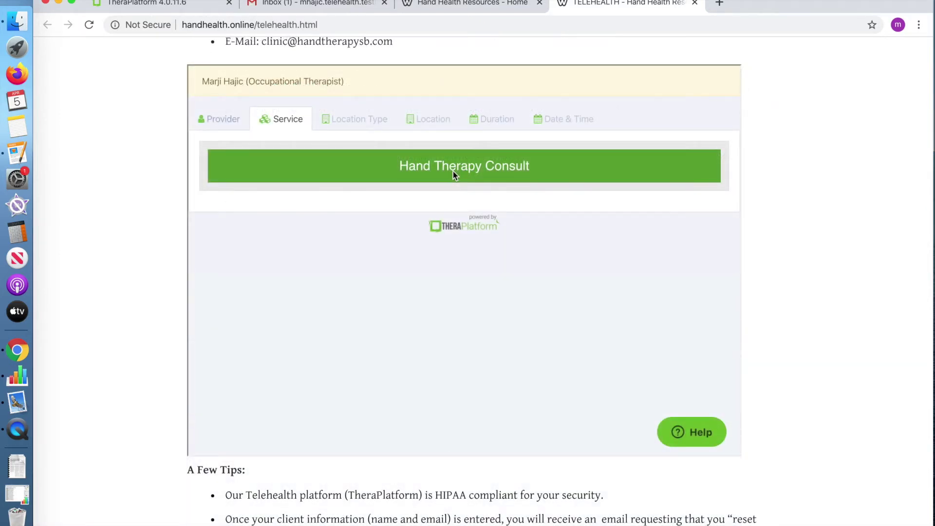
left_click(453, 171)
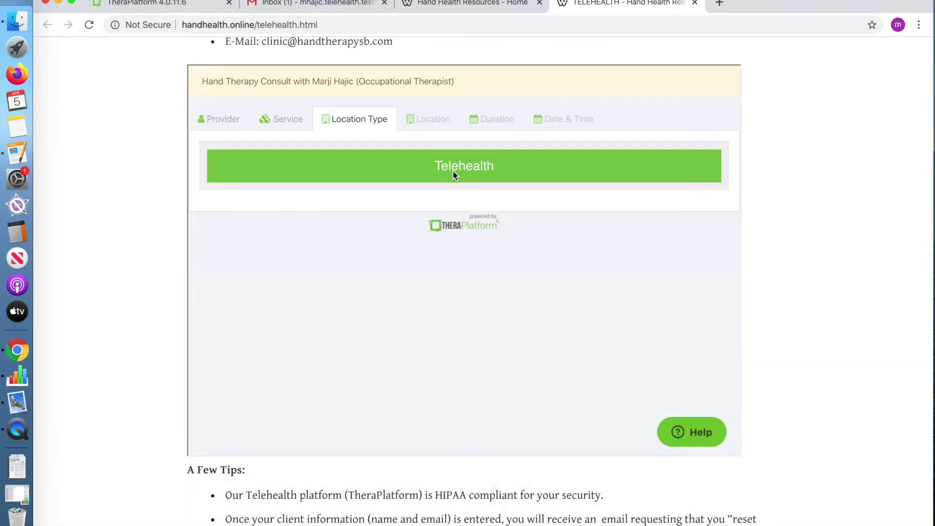
left_click(453, 172)
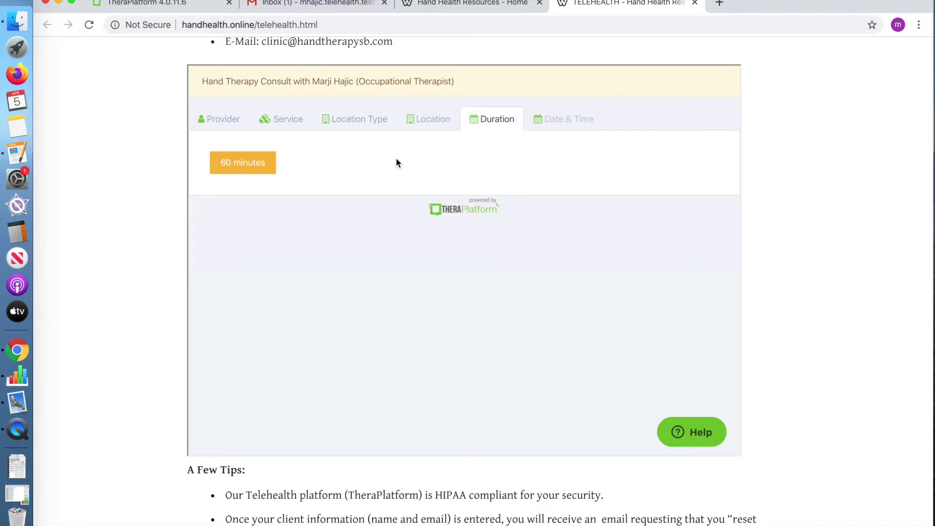
left_click(241, 165)
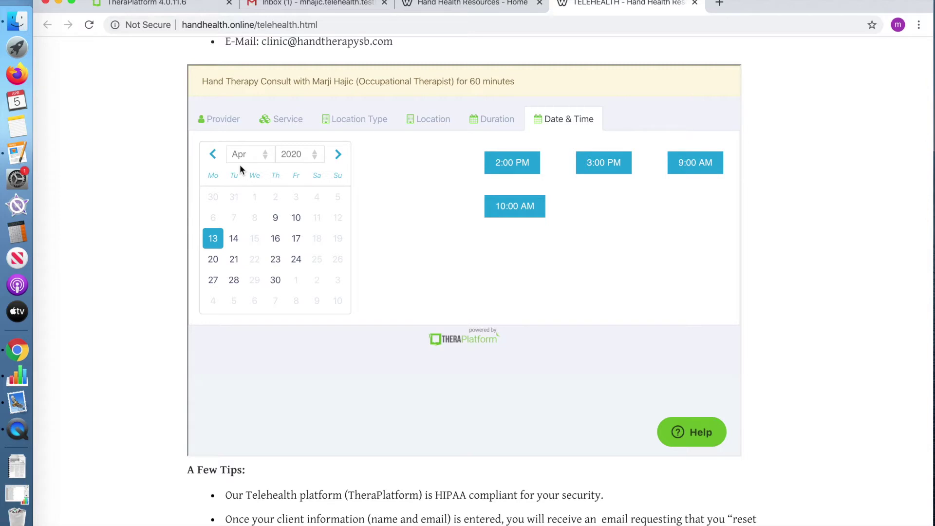
left_click(512, 165)
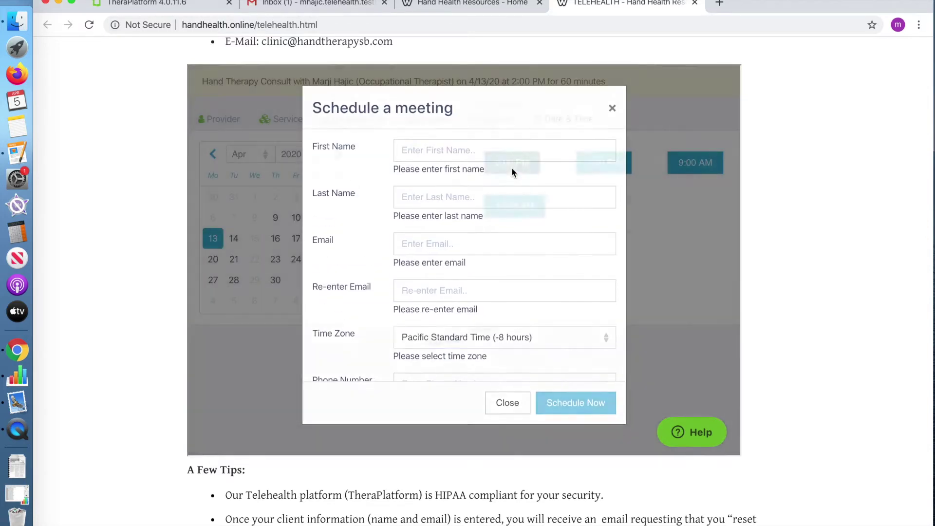
Fill in the client's first name, last name and e-mail, confirming the e-mail address.
left_click(487, 150)
left_click(493, 193)
left_click(494, 192)
type("H")
left_click(409, 244)
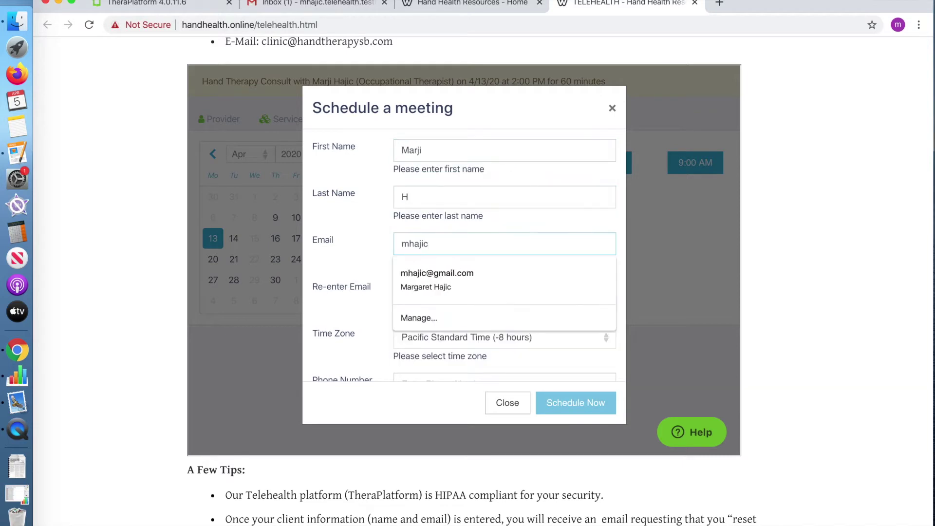
left_click(504, 291)
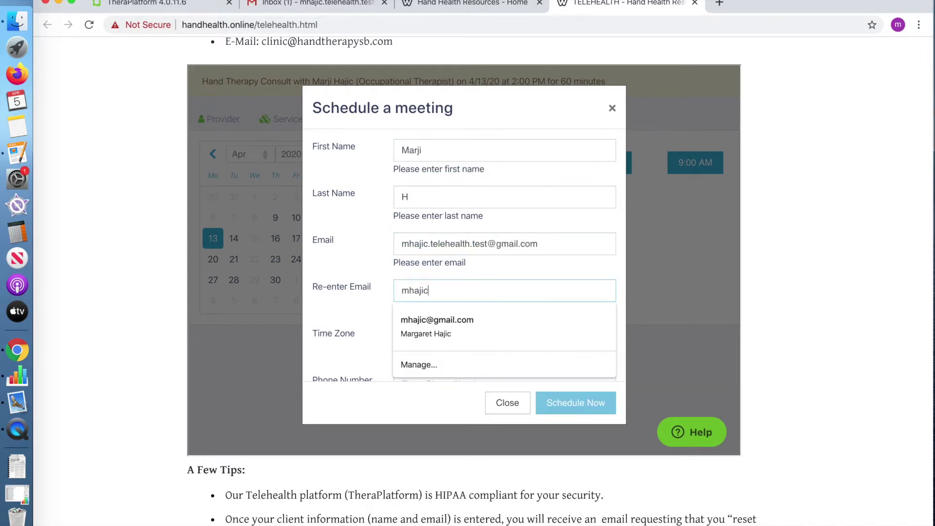
Enter 'telehealth consult' as the reason and submit the booking.
scroll(446, 300, "down", 5)
left_click(444, 298)
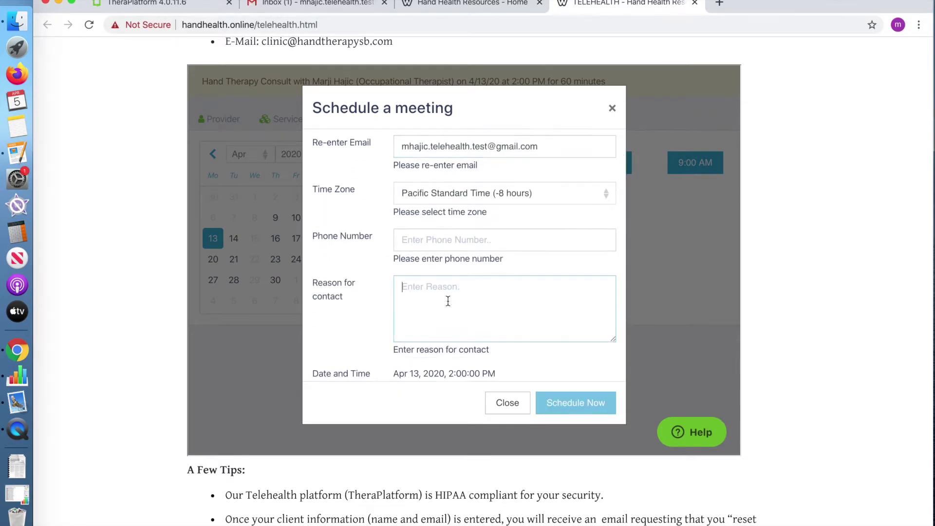
type("telehealth consult")
scroll(464, 292, "down", 5)
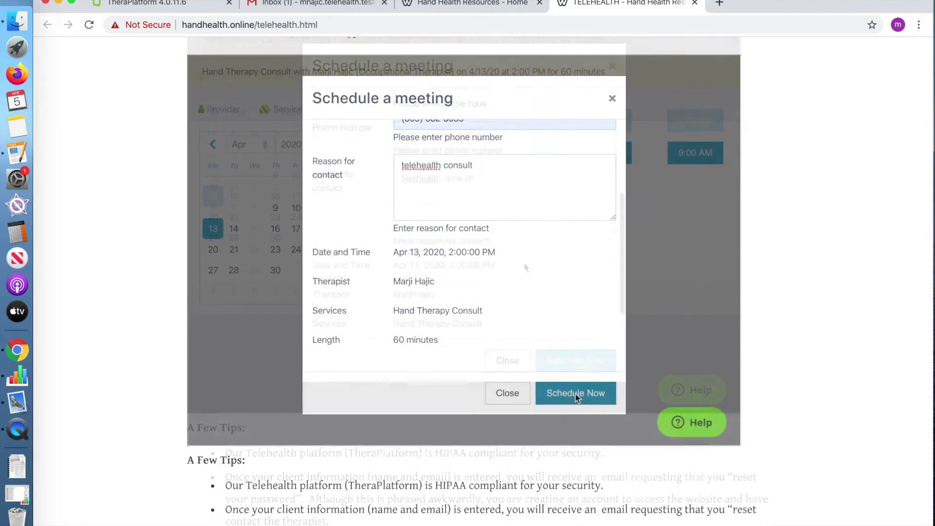
left_click(576, 397)
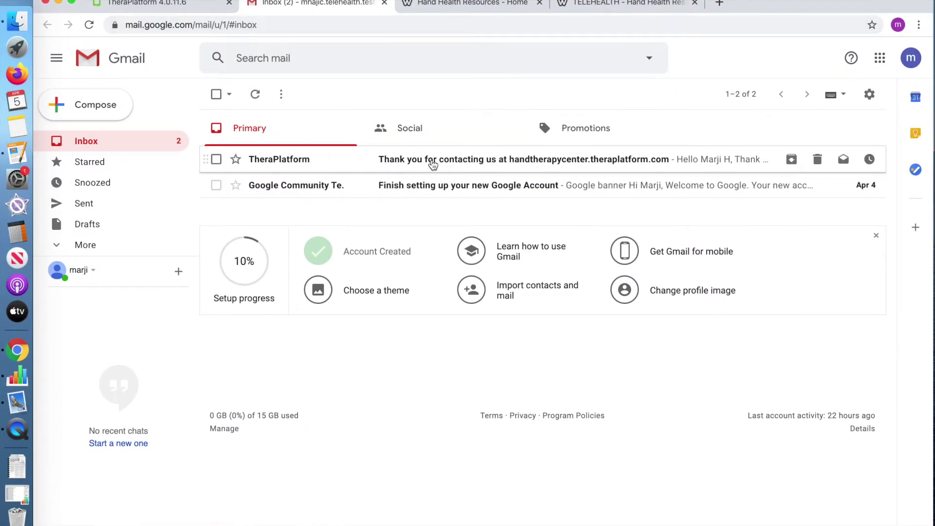
Open the TheraPlatform welcome email and follow its reset-password link.
left_click(433, 164)
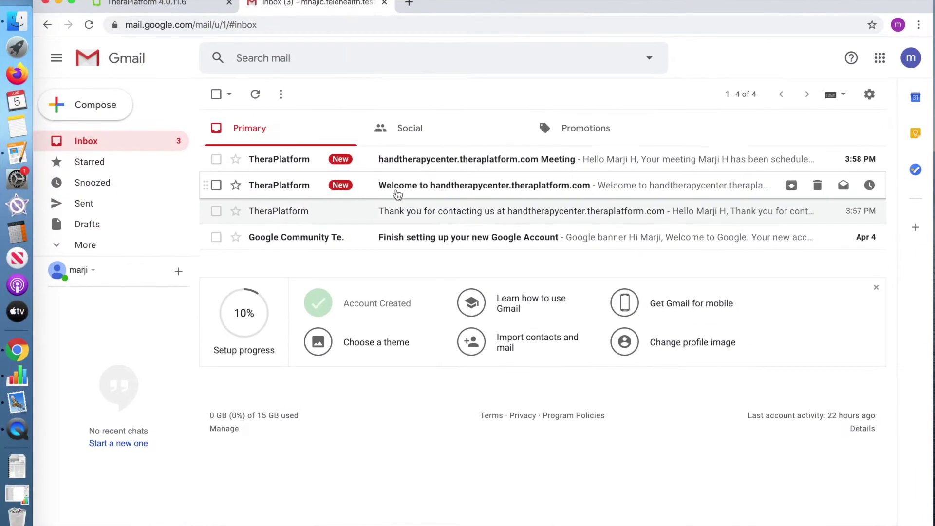
left_click(417, 185)
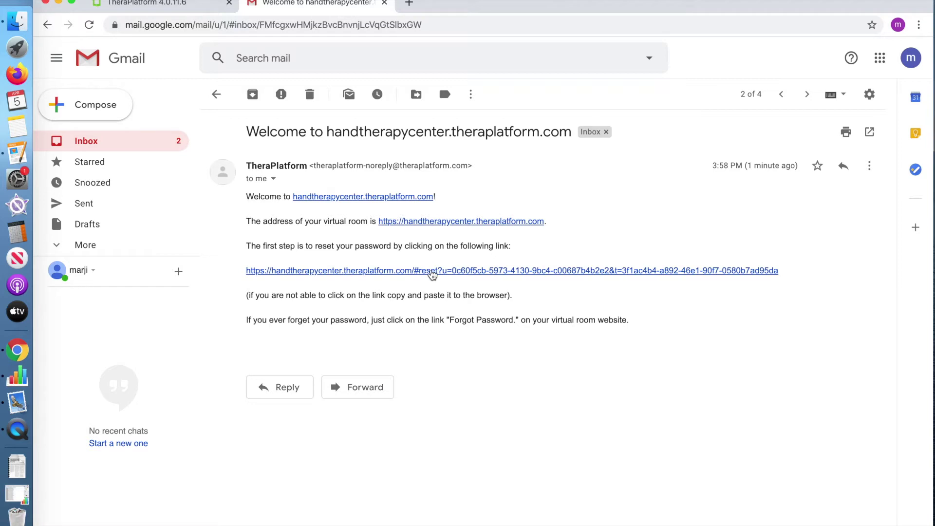
left_click(432, 270)
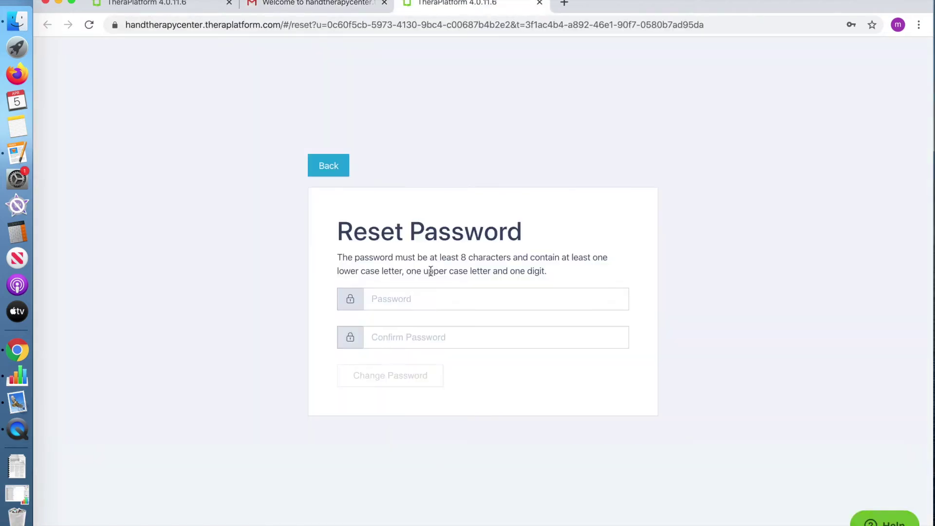
Set and confirm a new account password, then log in with the client's username.
left_click(412, 299)
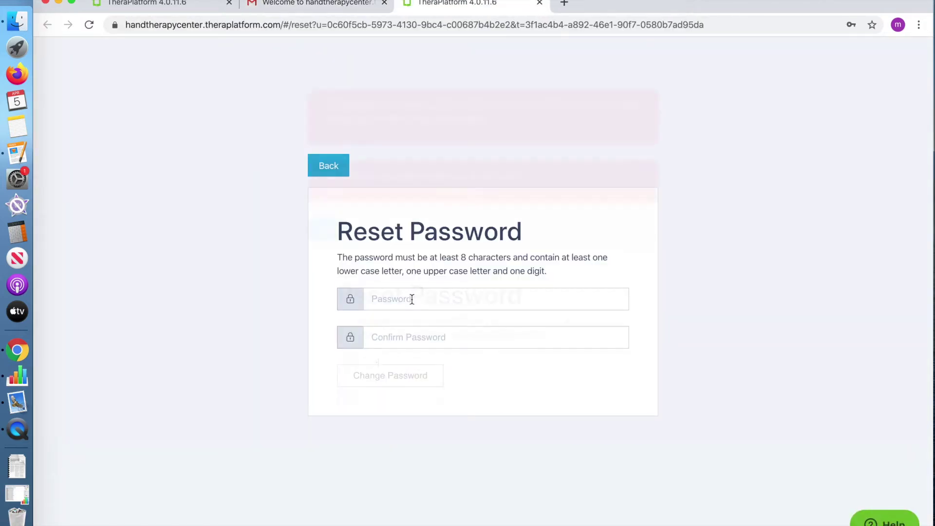
type("abcdefghijkl")
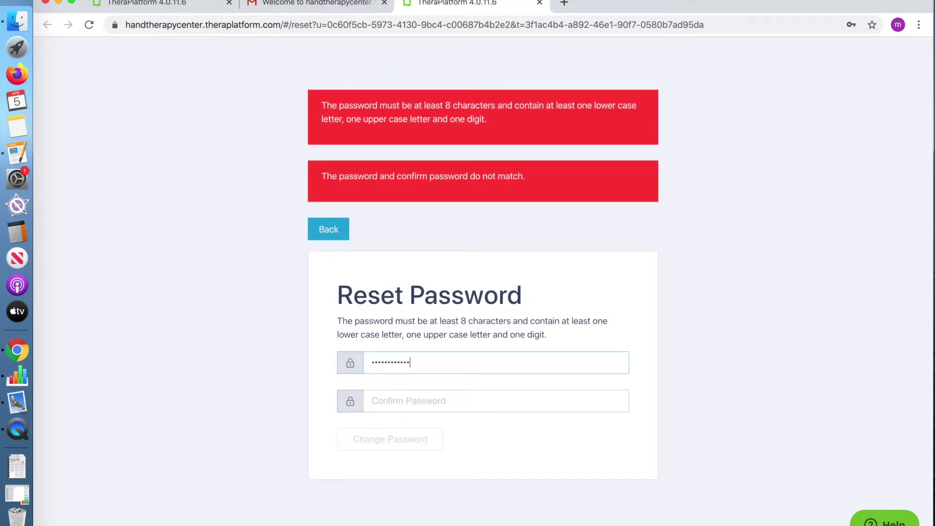
type("1")
left_click(414, 365)
type("abcdefghijk")
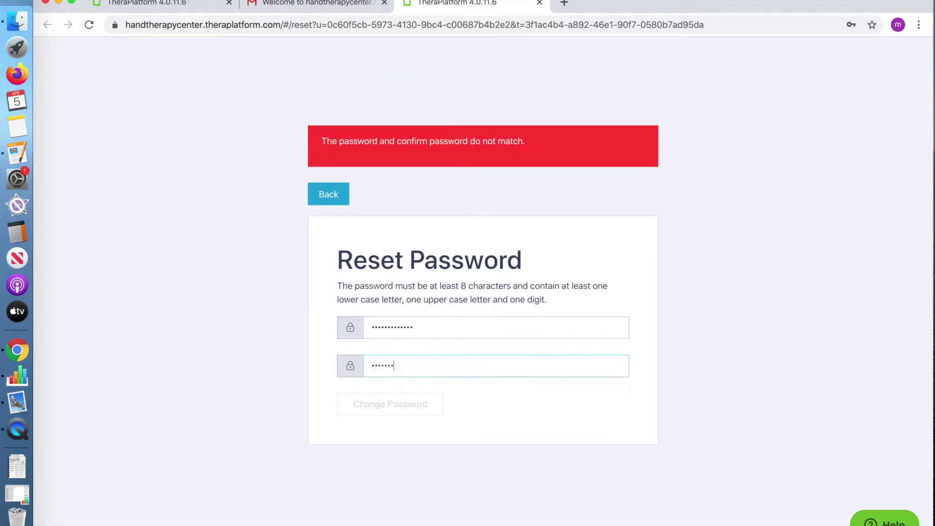
type("l1")
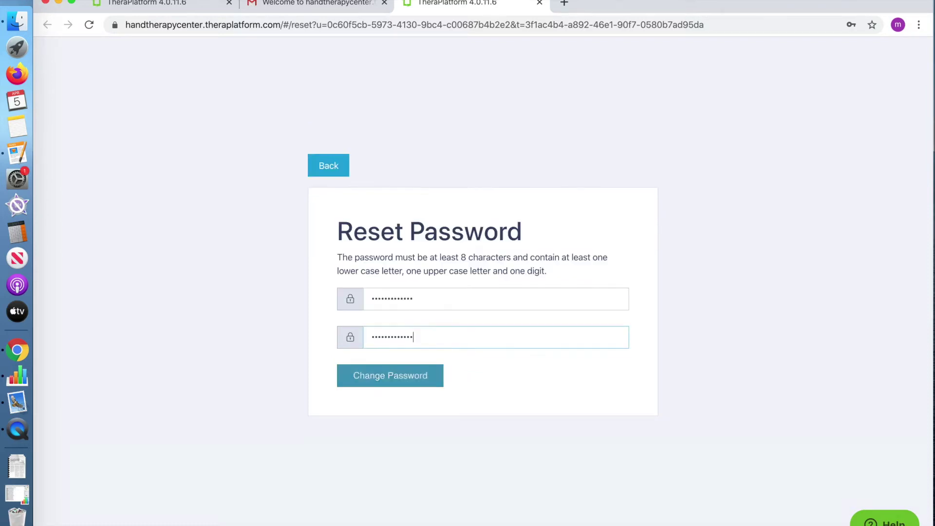
left_click(391, 381)
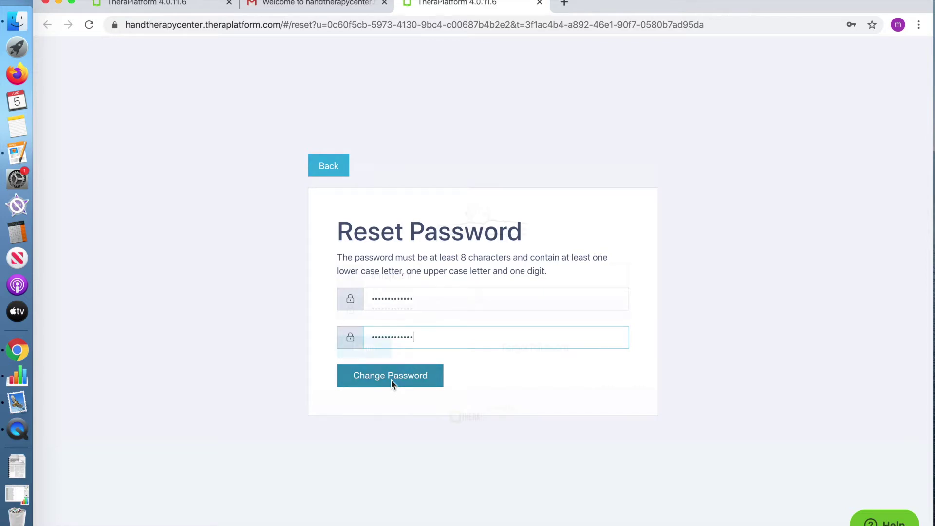
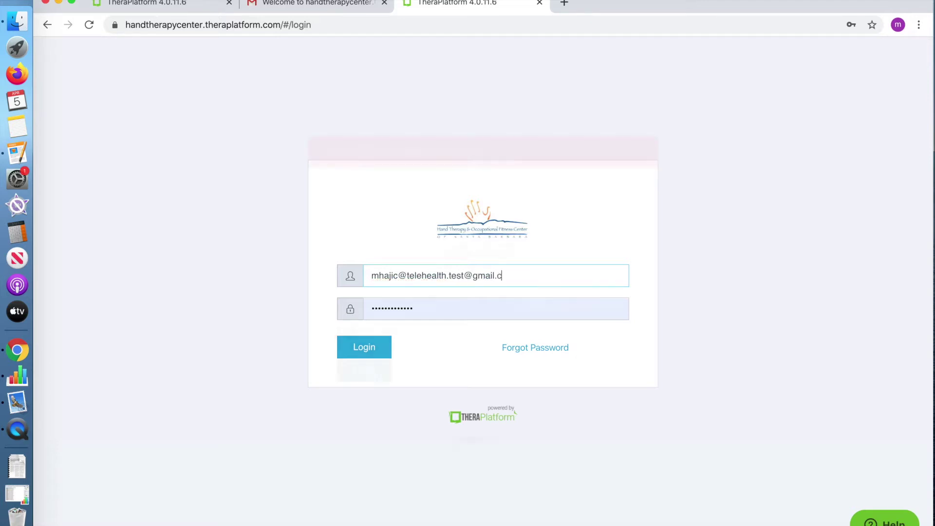
key("Return")
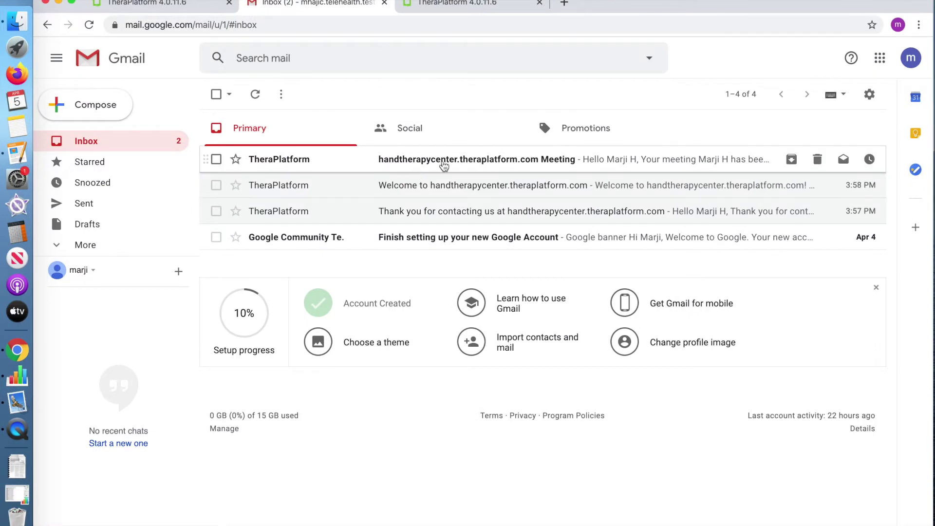
Open the handtherapycenter meeting confirmation email.
left_click(445, 162)
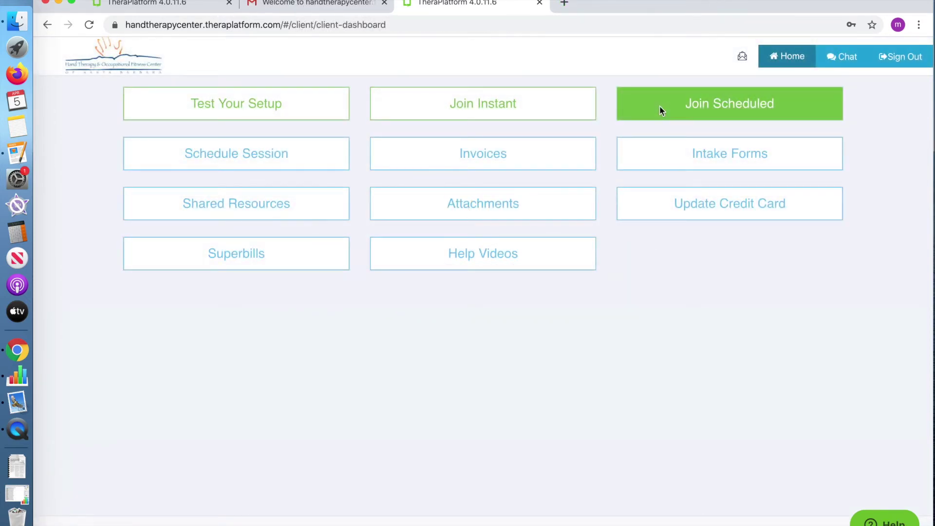
Join the Monday 2:00 PM telehealth session from the scheduled calendar.
left_click(660, 106)
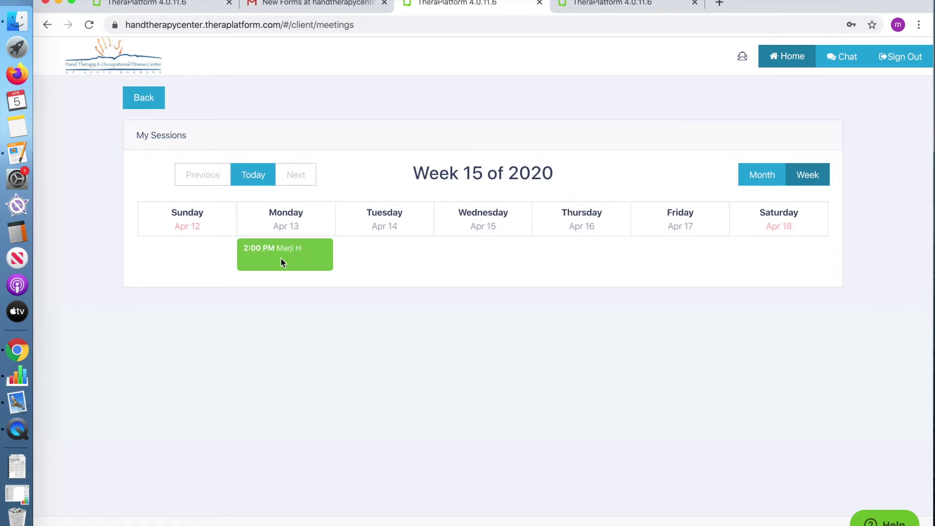
left_click(283, 253)
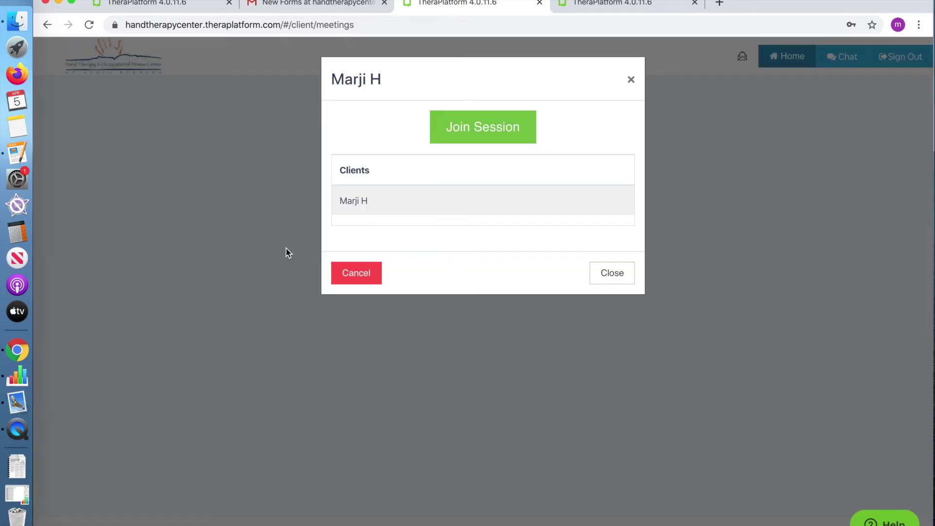
left_click(513, 132)
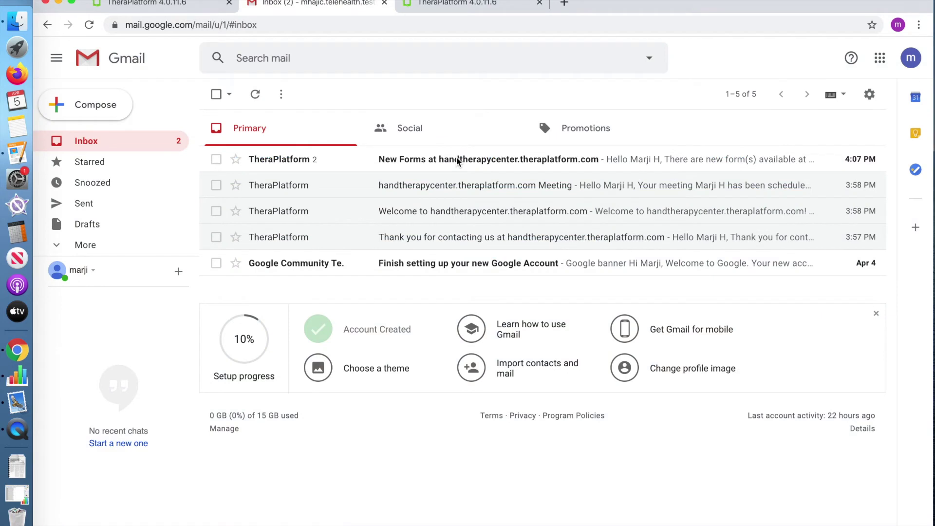
Open the 'New Forms at handtherapycenter.theraplatform.com' email.
left_click(456, 159)
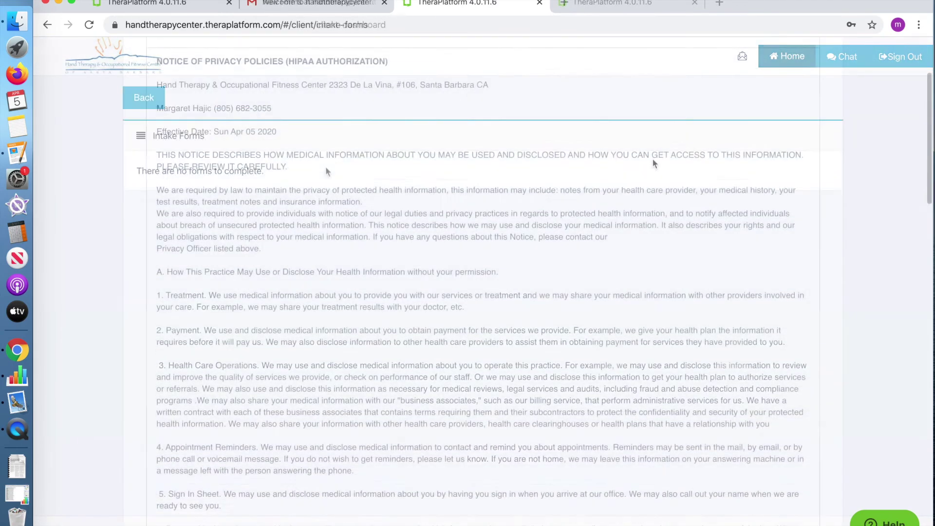
Accept the signed privacy notice and set Type Of Insurance to Self-Pay.
scroll(325, 174, "down", 10)
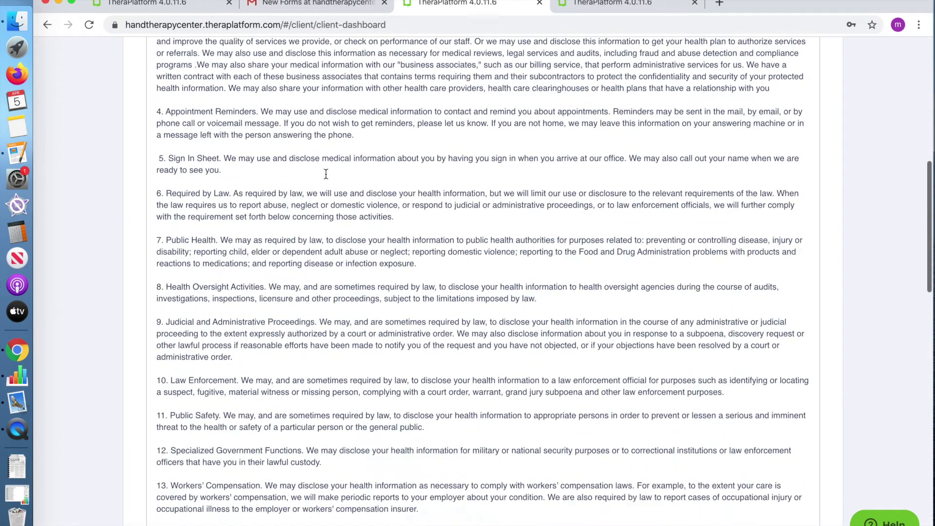
scroll(326, 174, "down", 10)
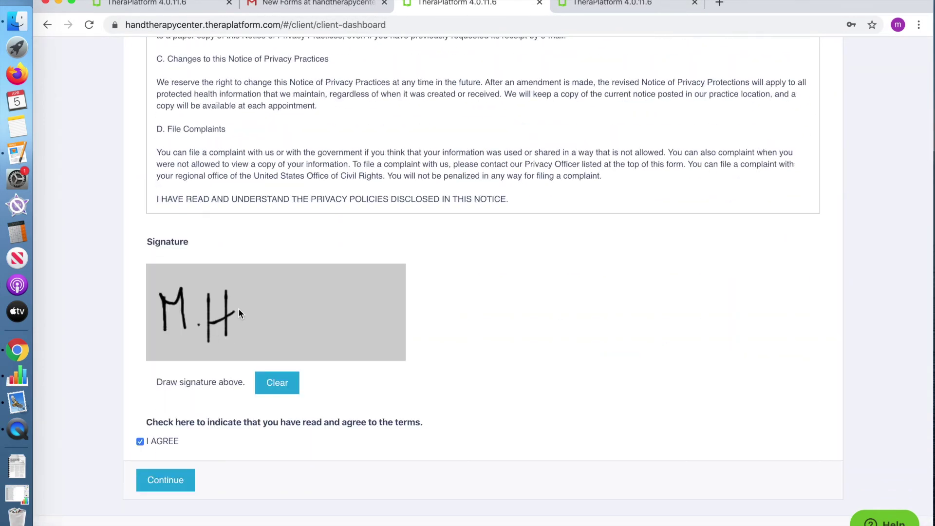
left_click(163, 479)
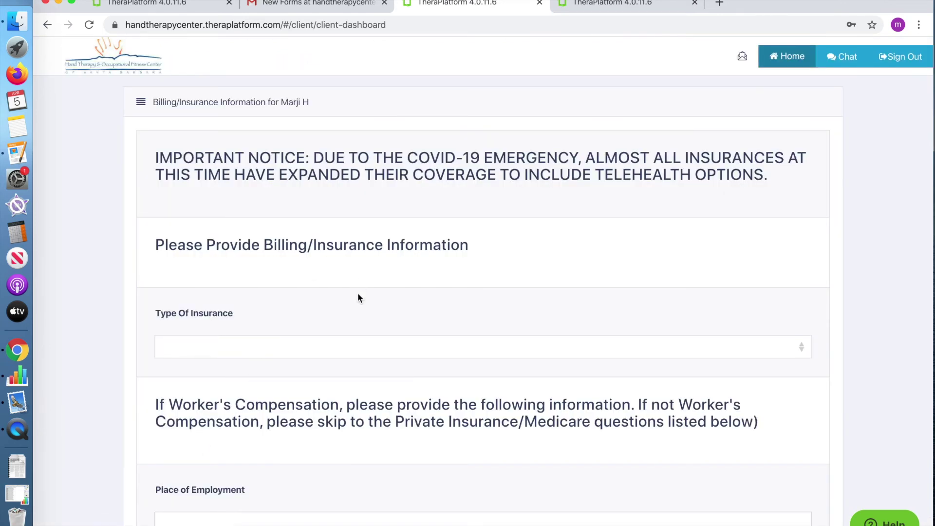
scroll(357, 297, "down", 4)
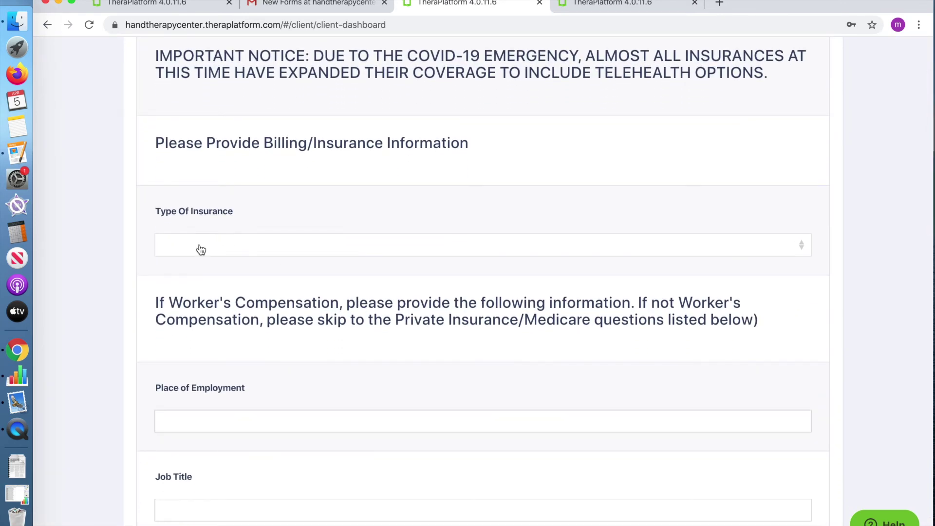
left_click(199, 250)
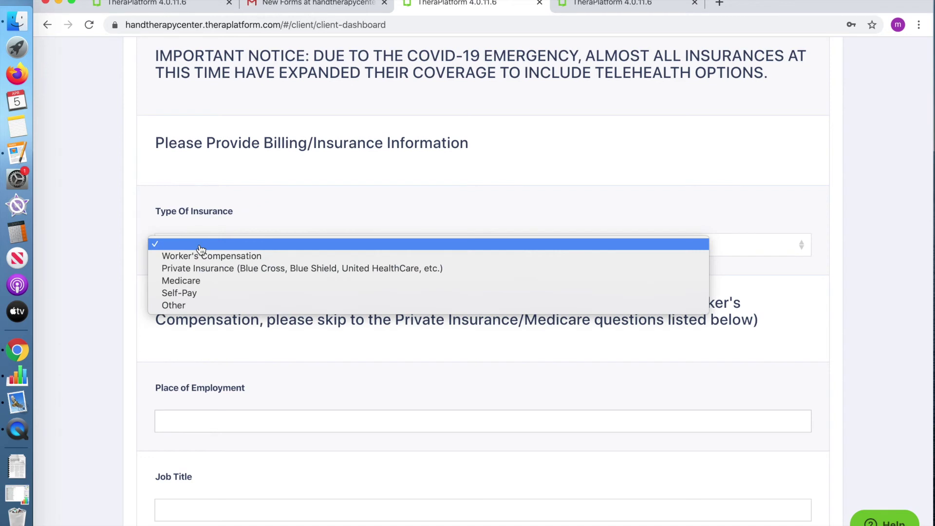
left_click(195, 294)
Enter the place of employment and pick today's April date from the calendar.
scroll(232, 340, "down", 5)
left_click(226, 288)
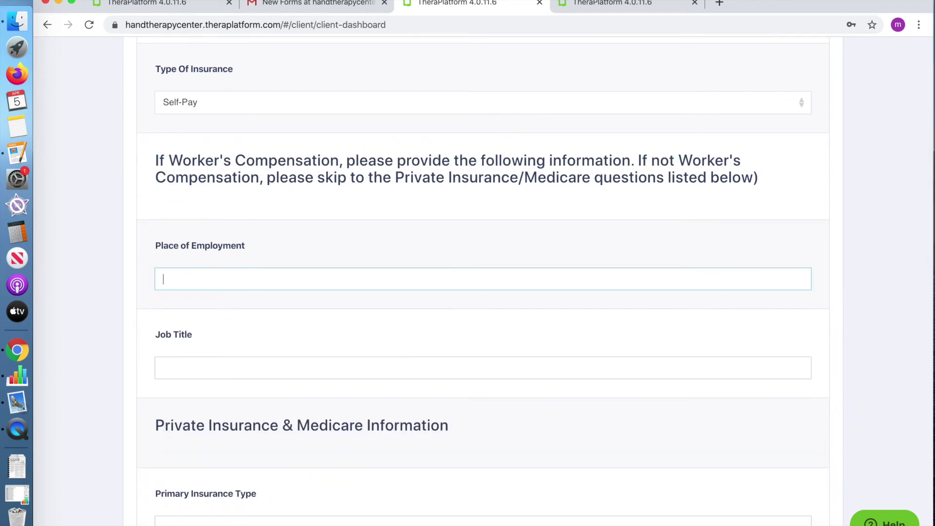
type("asb")
key("BackSpace")
key("BackSpace")
type("bc")
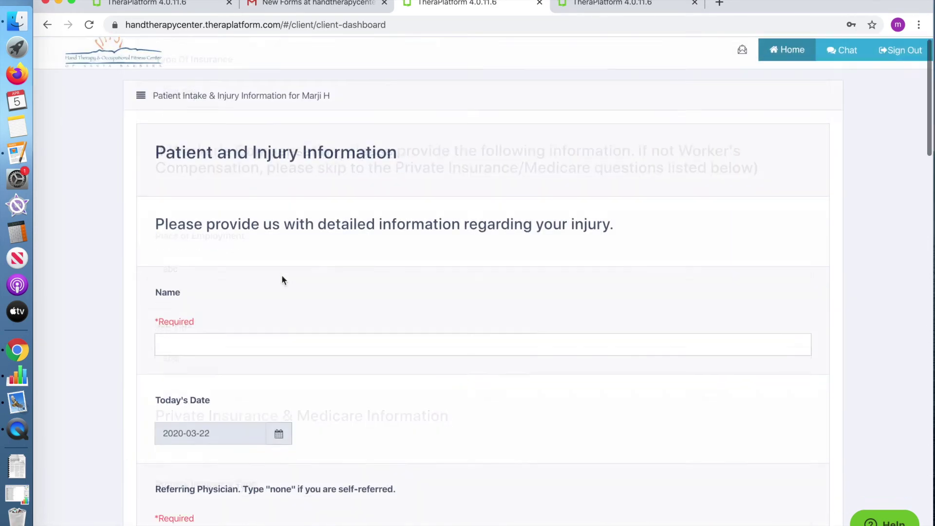
scroll(230, 337, "down", 3)
left_click(277, 204)
left_click(292, 224)
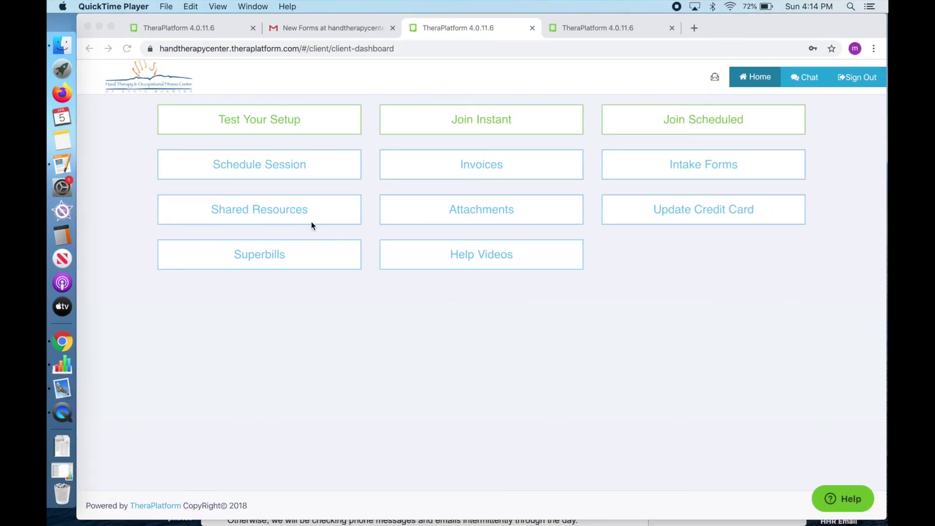
Open Shared Resources, view the HEP2GO putty exercises handout and scroll through it.
left_click(276, 212)
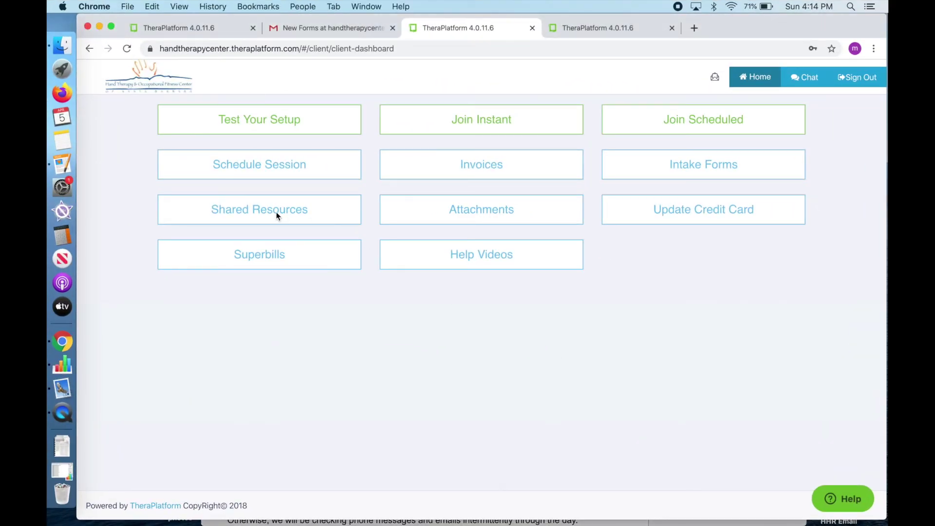
left_click(267, 209)
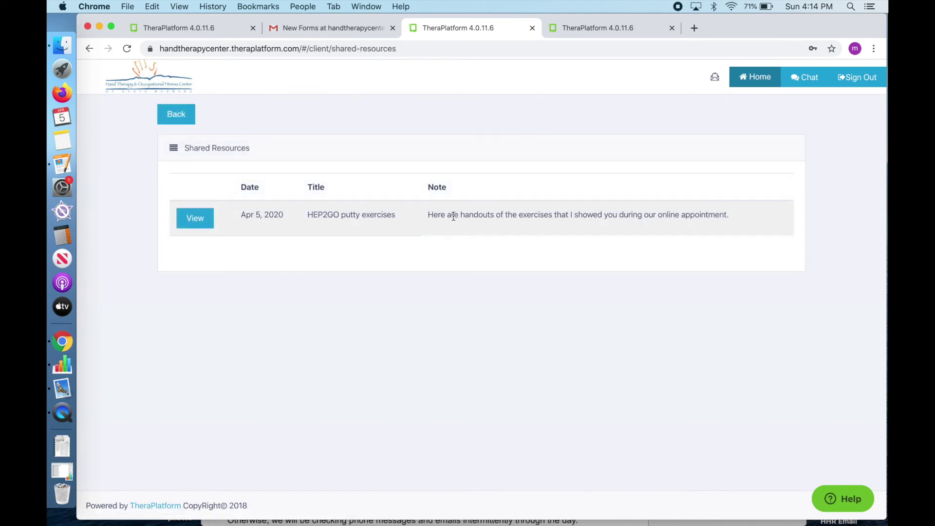
left_click(202, 219)
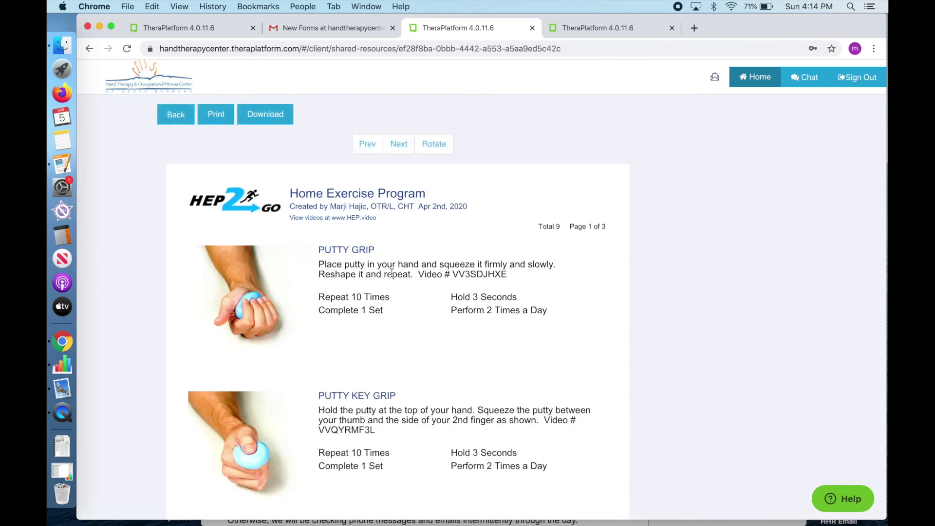
scroll(393, 276, "down", 6)
scroll(394, 275, "down", 10)
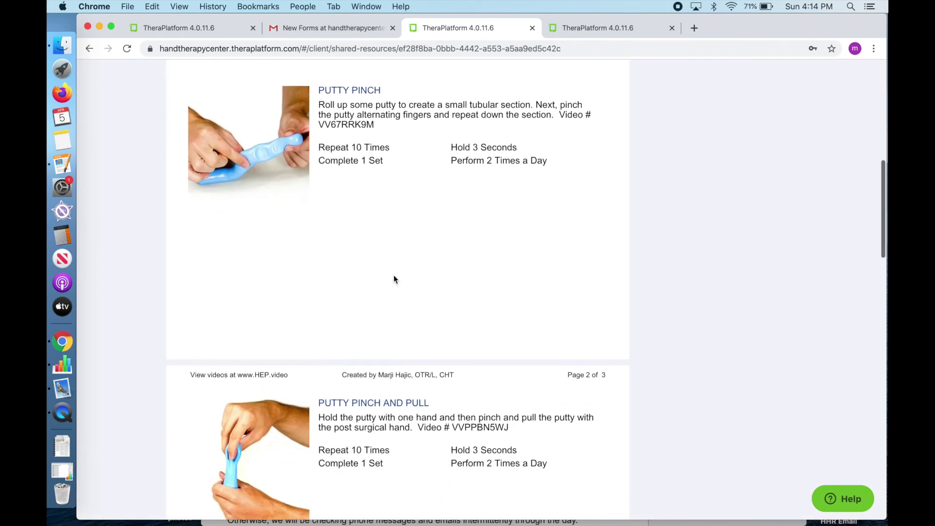
scroll(394, 276, "up", 15)
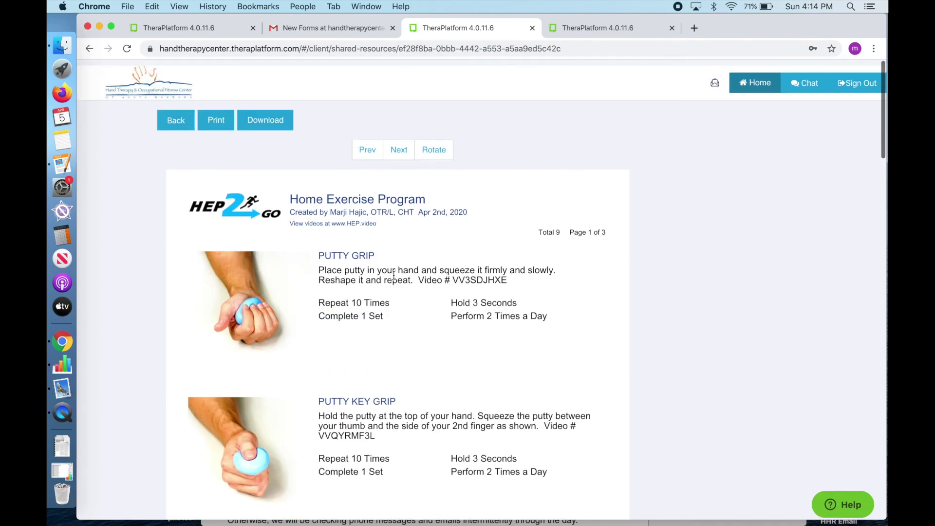